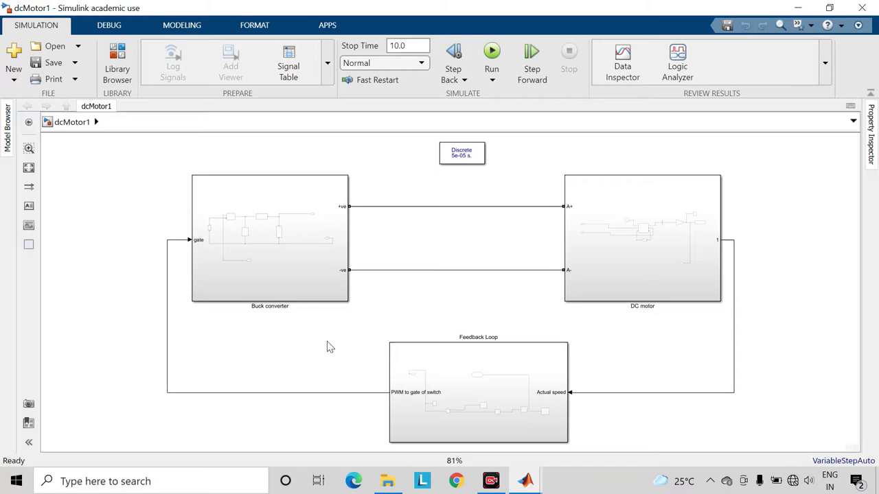
Step: Inspect the Buck converter subsystem, confirming the 400 V DC source and the Diode
double_click(287, 268)
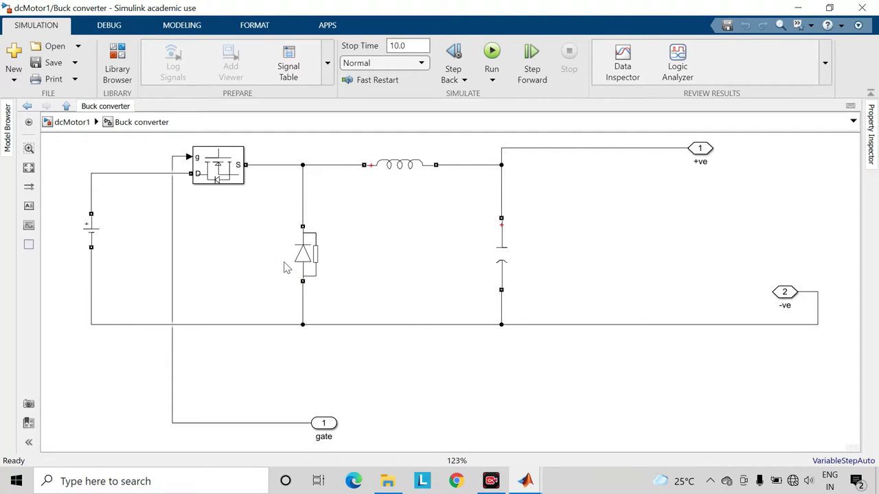
click(94, 237)
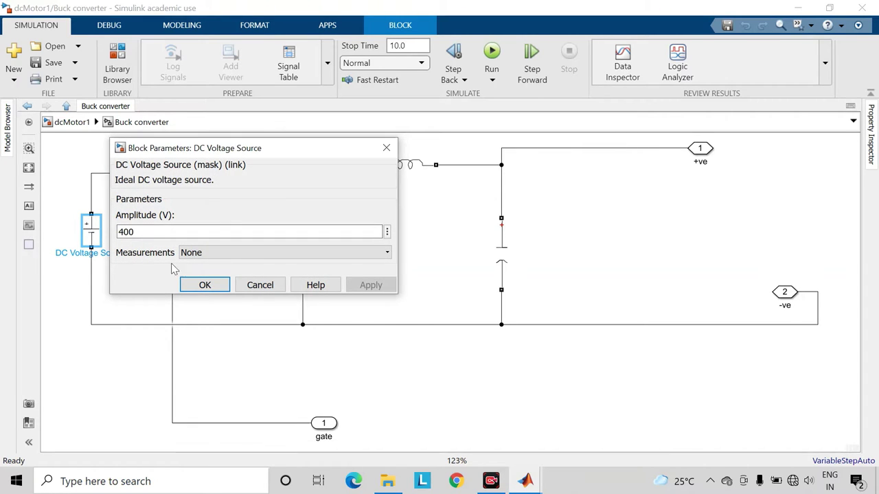
click(204, 285)
click(243, 294)
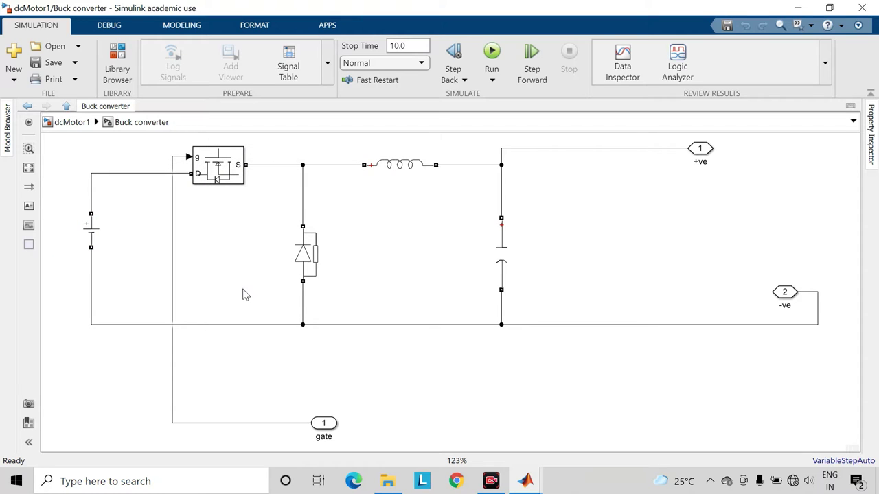
click(315, 276)
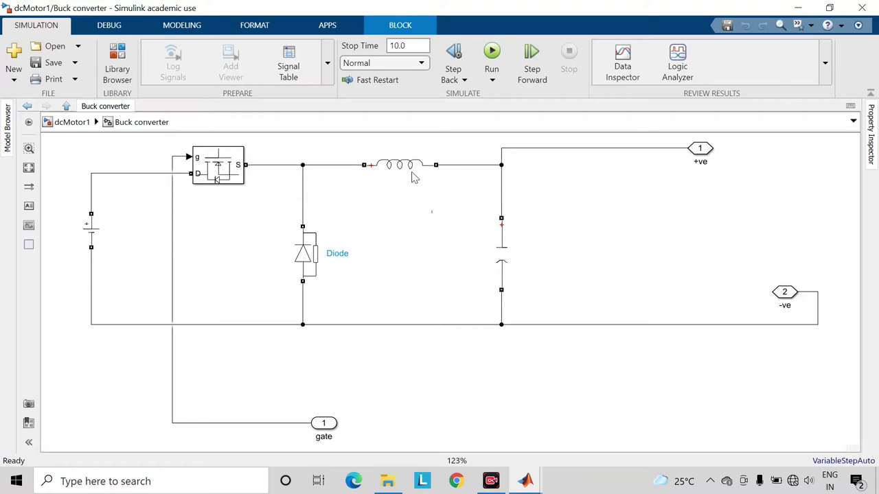
click(534, 255)
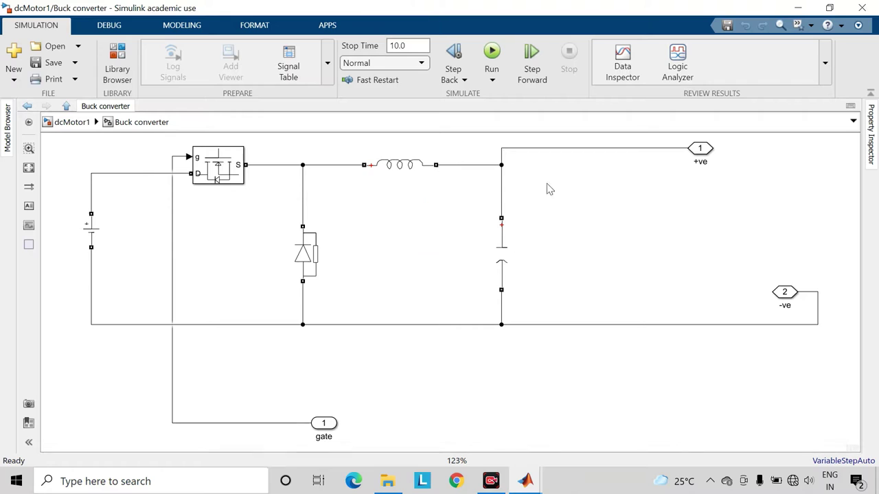
Step: From the dcMotor1 top level, open the DC motor subsystem and review the DC Machine's preset parameters
click(66, 106)
click(648, 341)
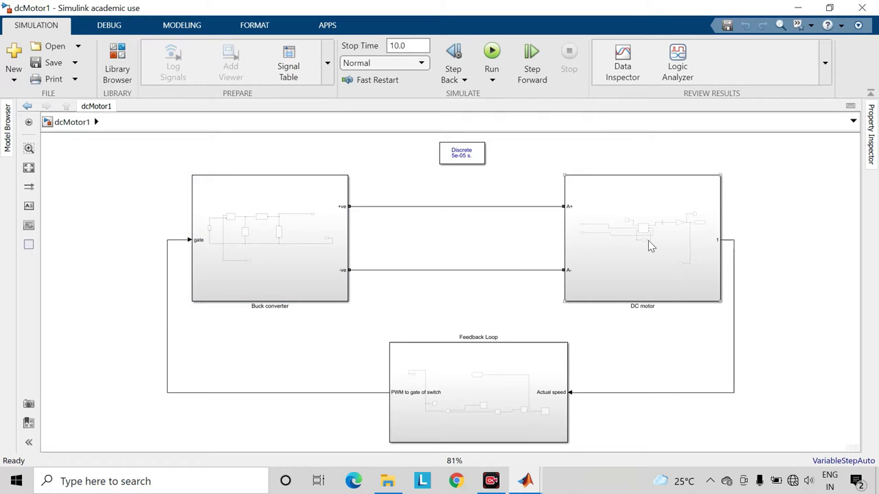
double_click(649, 240)
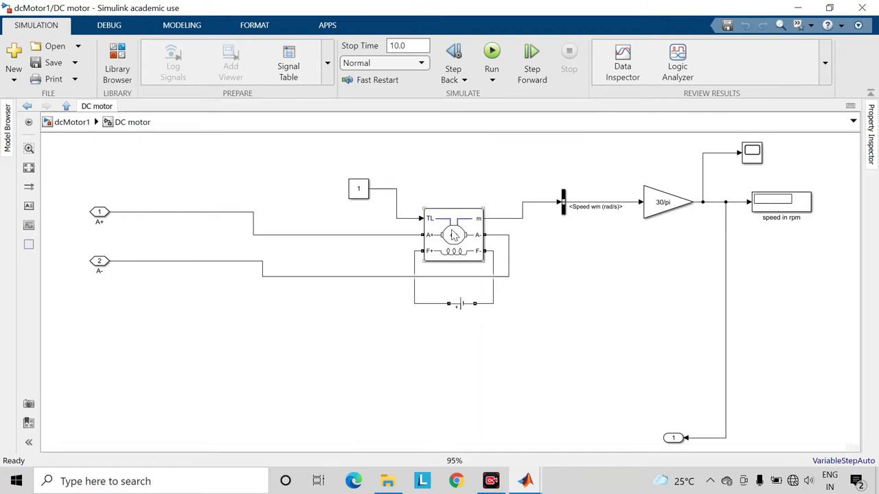
click(454, 235)
double_click(454, 236)
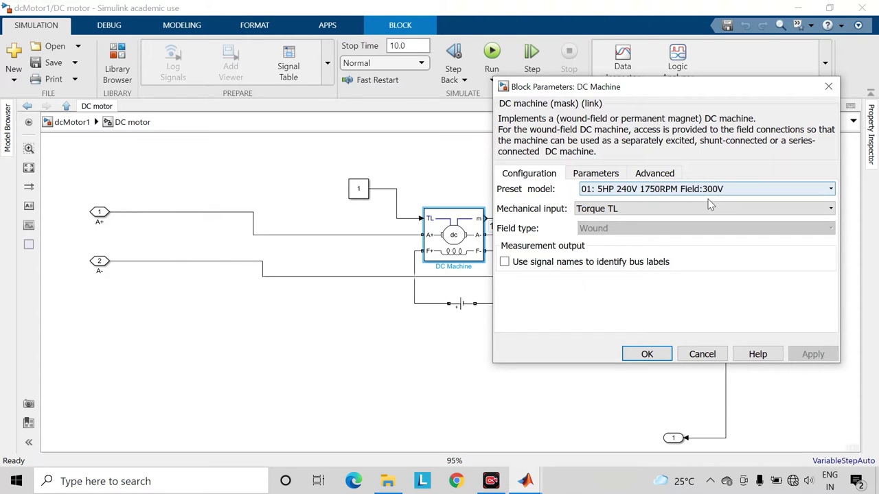
click(645, 354)
click(549, 389)
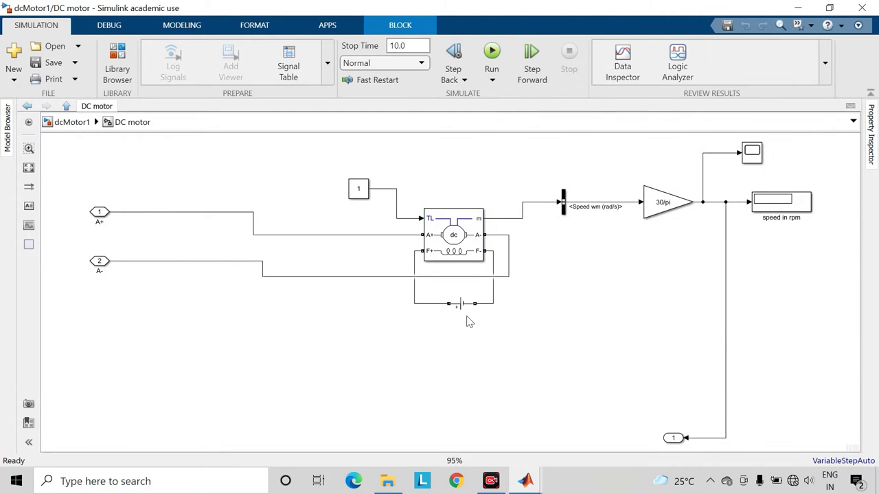
Step: Check that the field supply DC voltage source is set to 300 V
click(458, 306)
double_click(458, 306)
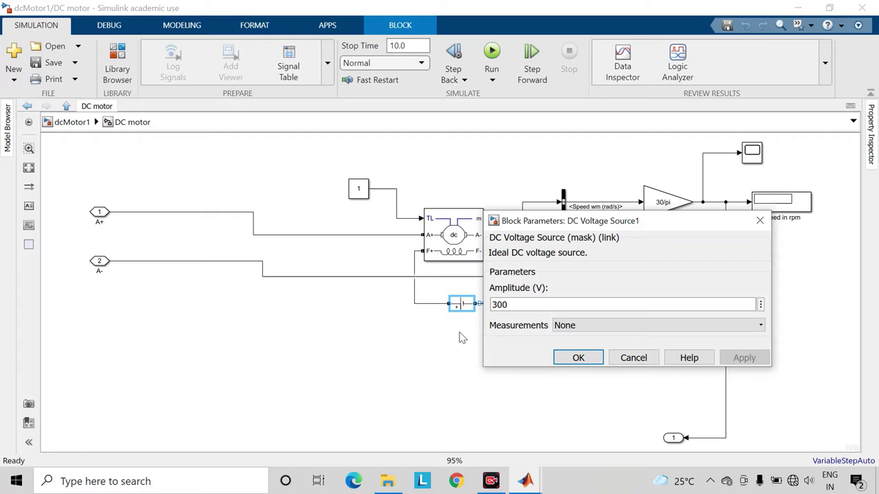
click(578, 358)
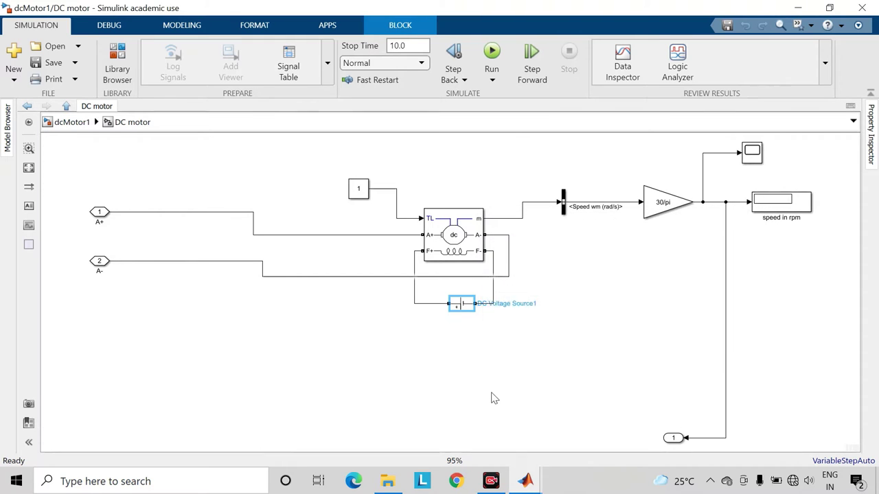
click(493, 397)
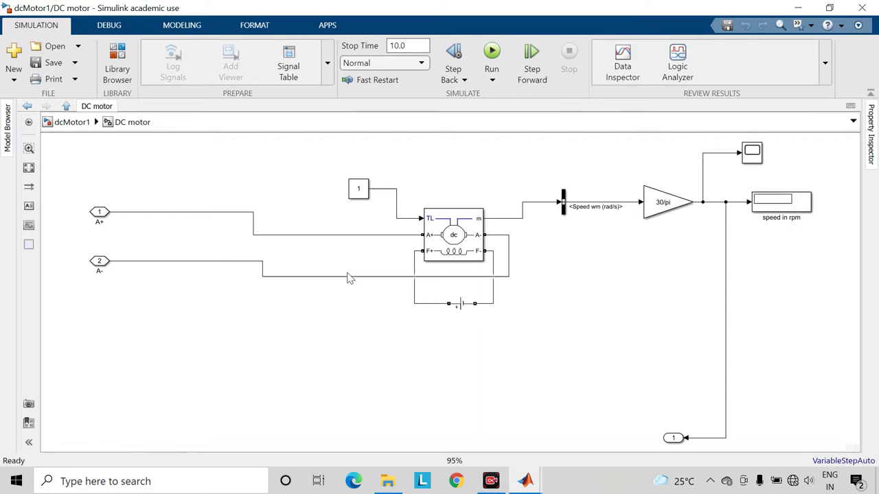
Step: Zoom and pan around the DC motor diagram to inspect the 30/pi speed-to-rpm gain
scroll(526, 221, up, 1)
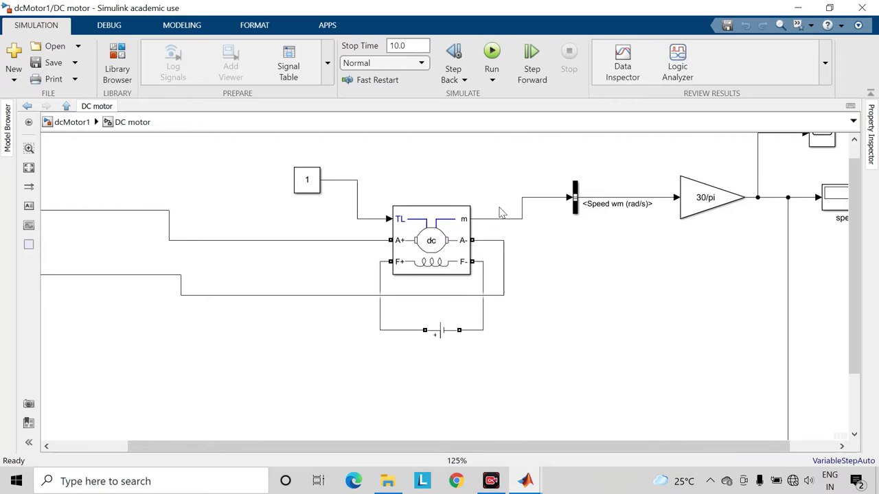
drag(575, 447, 657, 420)
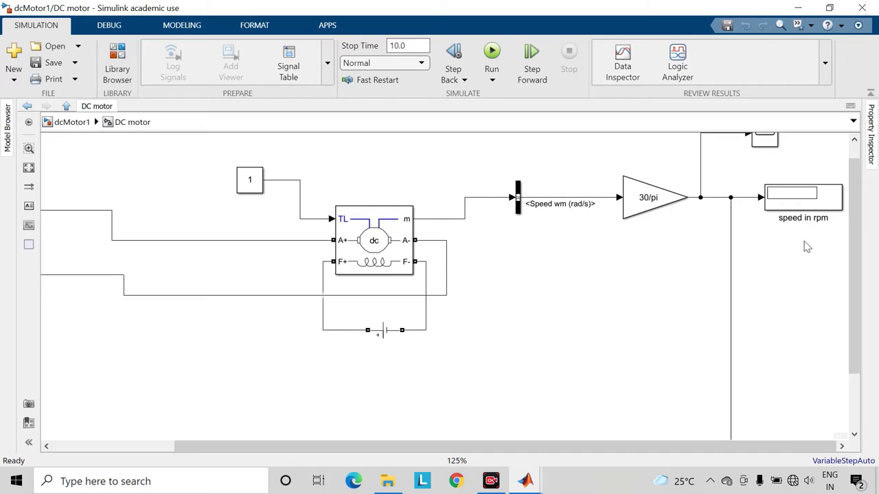
click(651, 206)
click(726, 295)
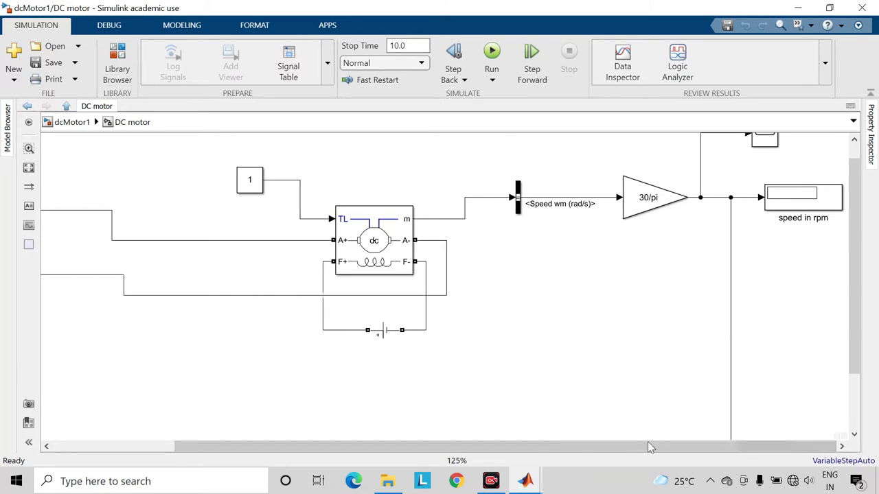
scroll(794, 293, down, 3)
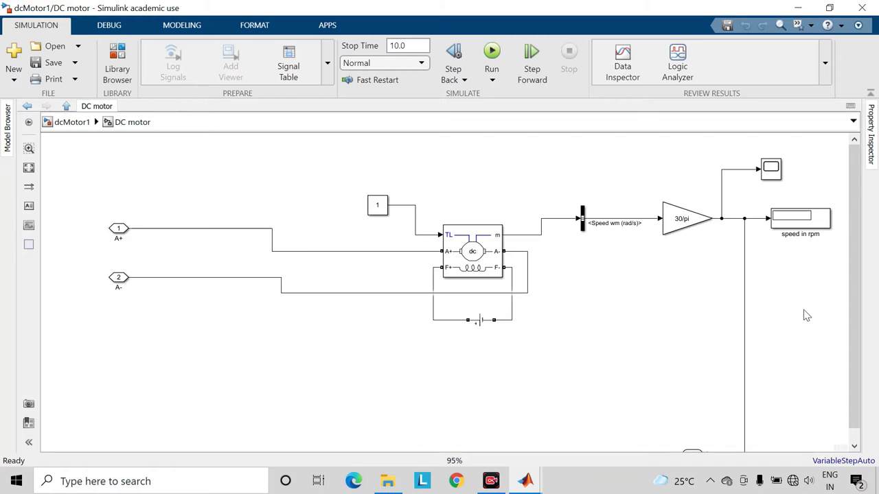
scroll(775, 319, down, 1)
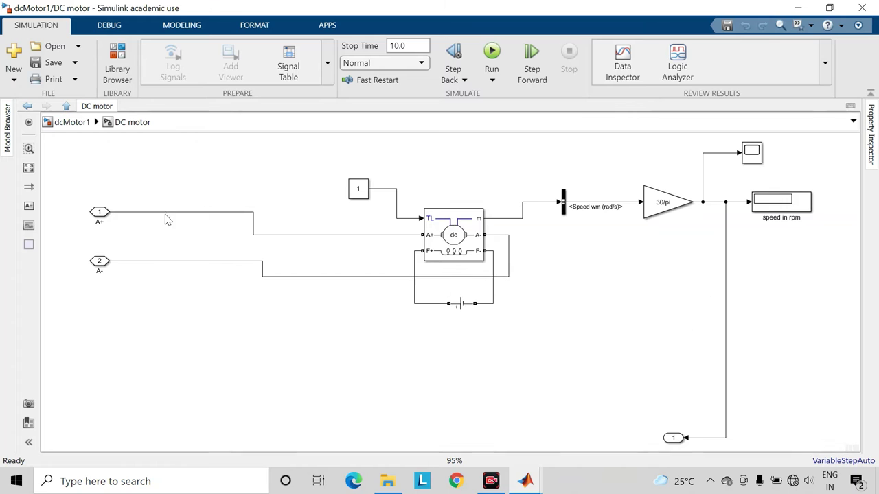
Step: Return to the dcMotor1 top level and open the Feedback Loop subsystem
click(66, 105)
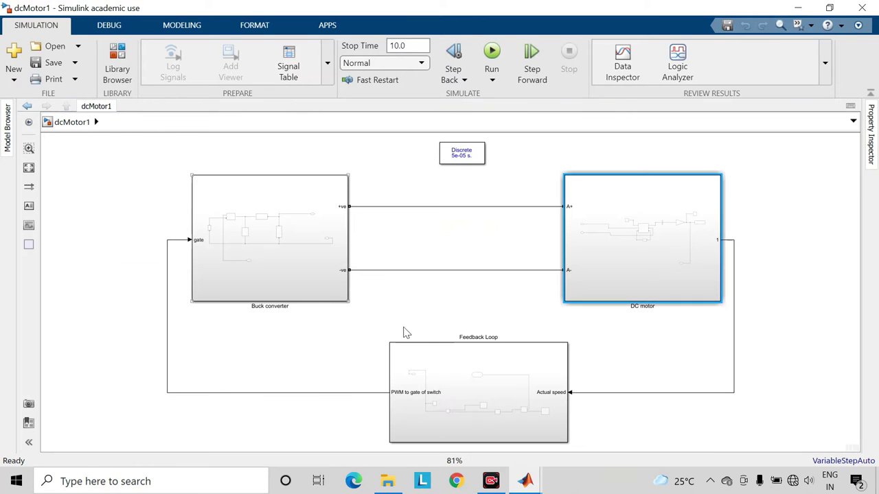
click(637, 366)
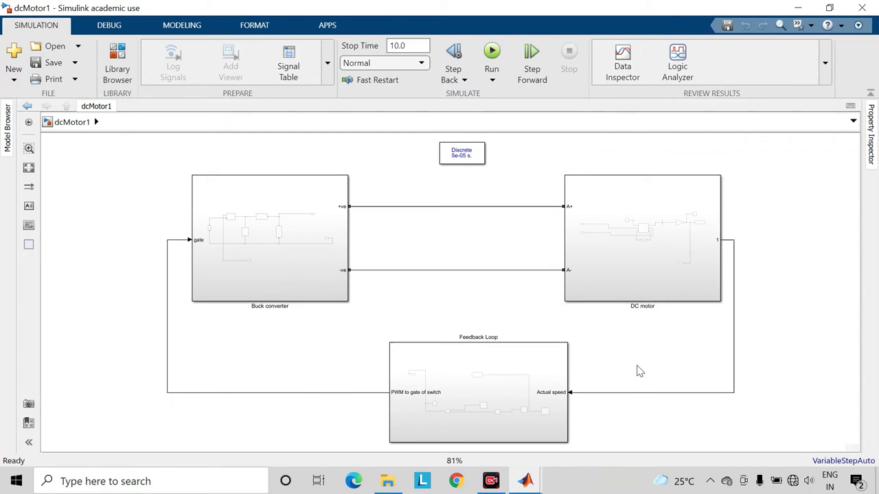
click(459, 387)
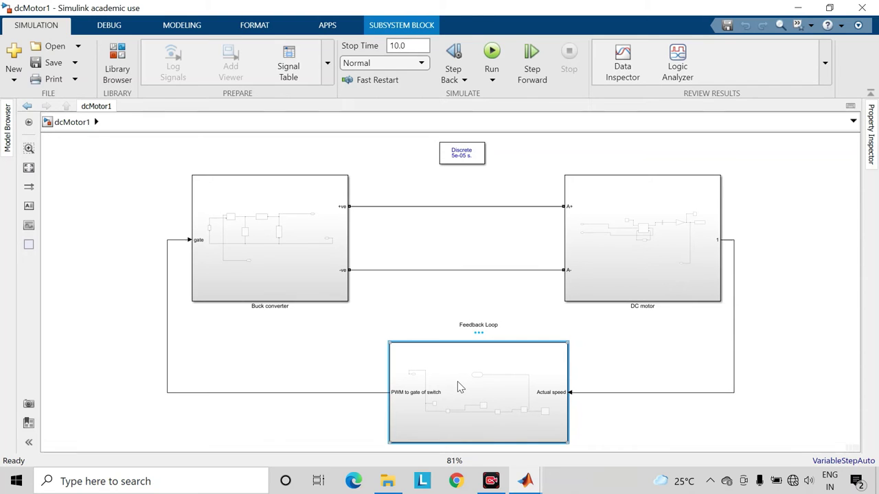
double_click(460, 388)
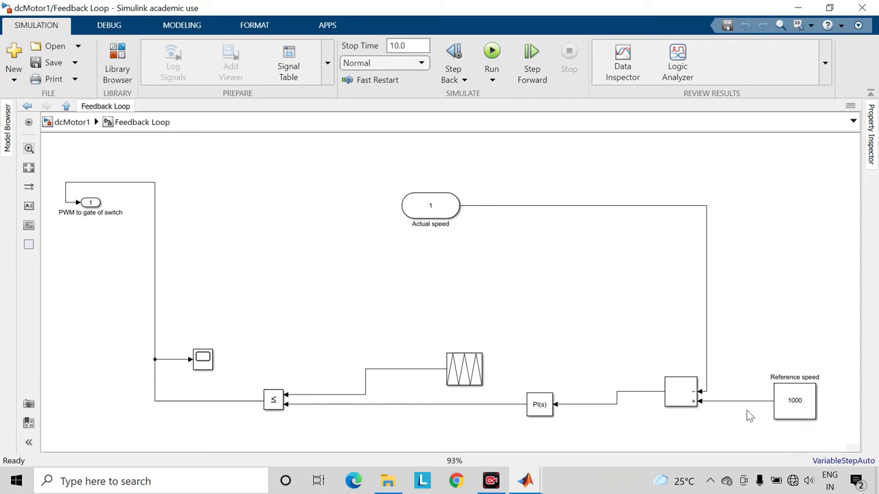
Step: Confirm the Reference speed constant is 1000
click(803, 405)
double_click(803, 405)
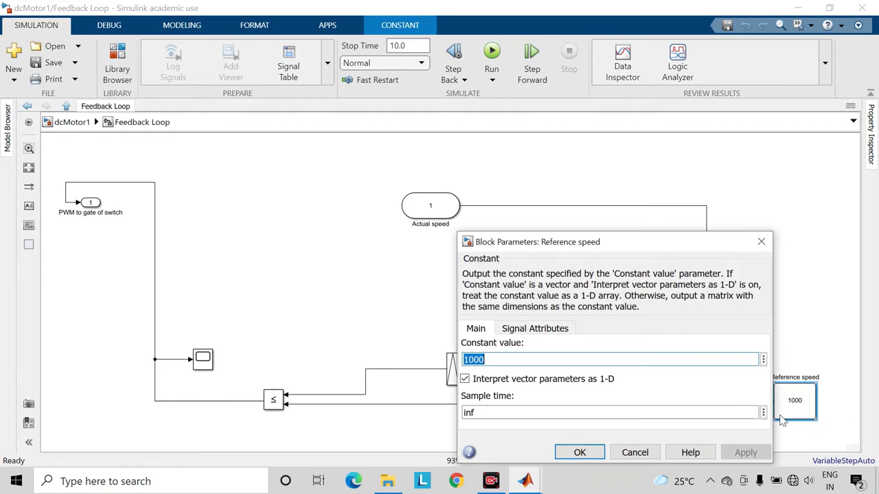
click(580, 453)
click(630, 432)
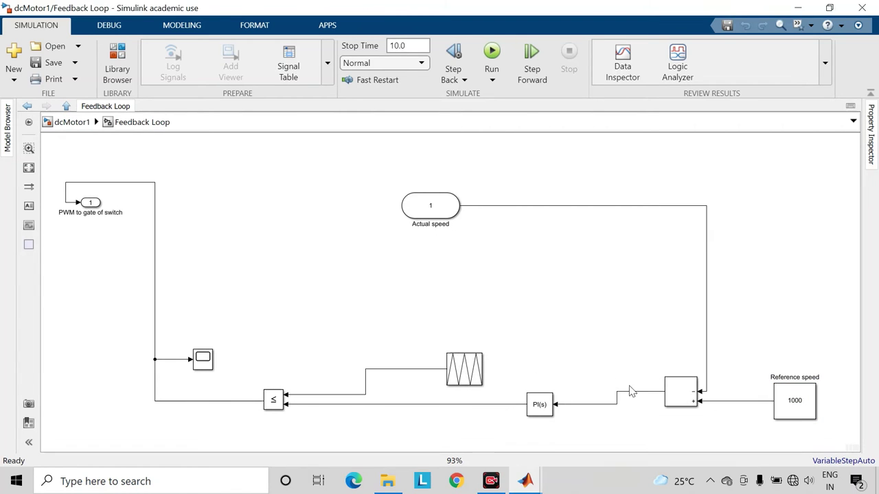
Step: Check the PI controller's proportional and integral gains are both 1
click(542, 410)
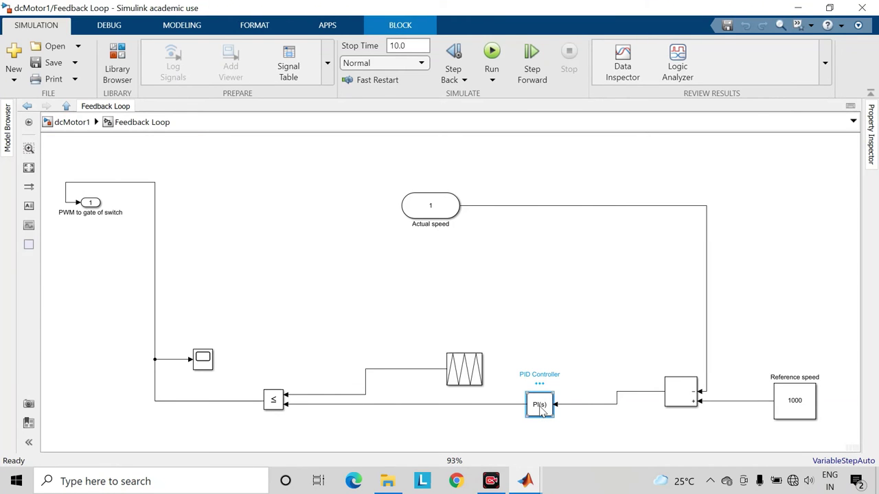
double_click(541, 410)
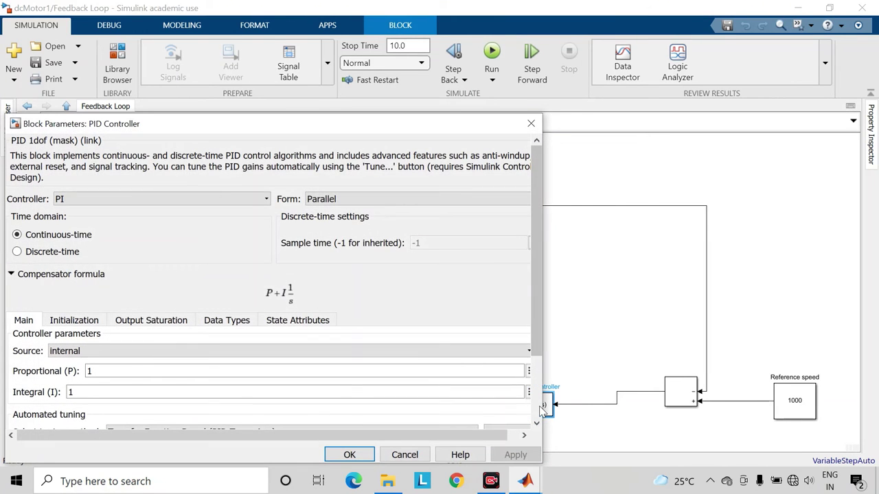
click(531, 124)
click(441, 402)
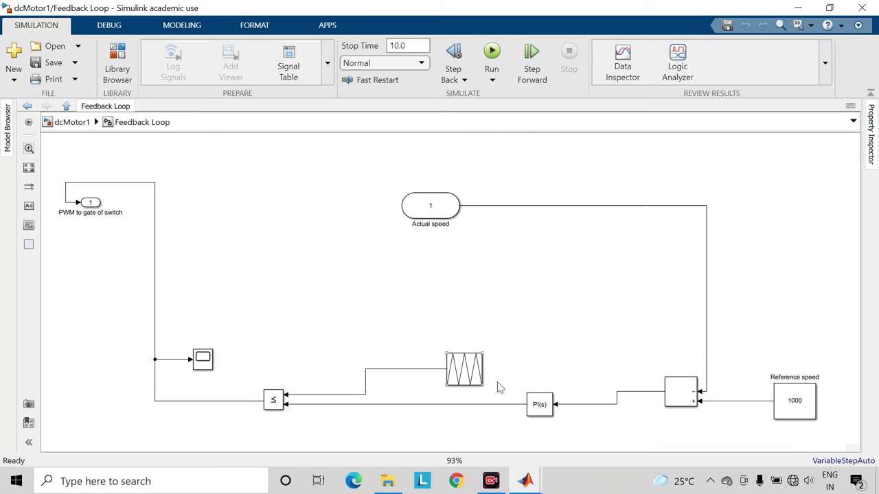
Step: Review the Repeating Sequence carrier settings feeding the PWM gate port
double_click(471, 373)
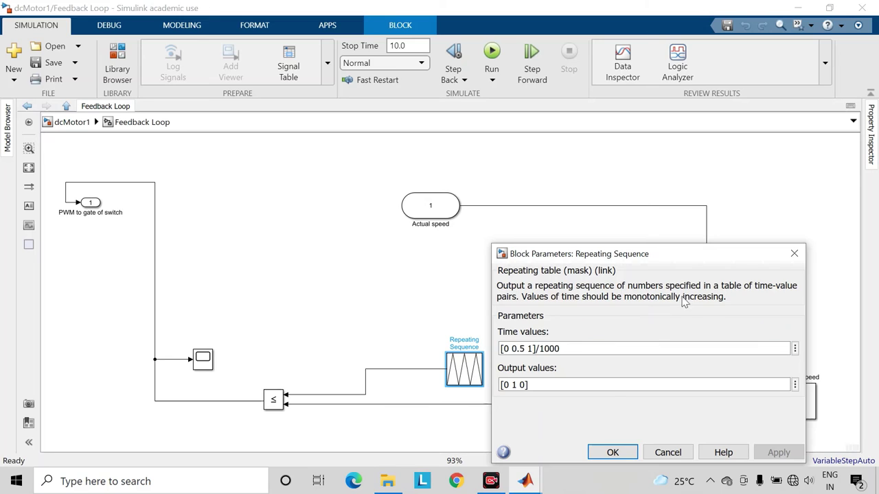
click(794, 254)
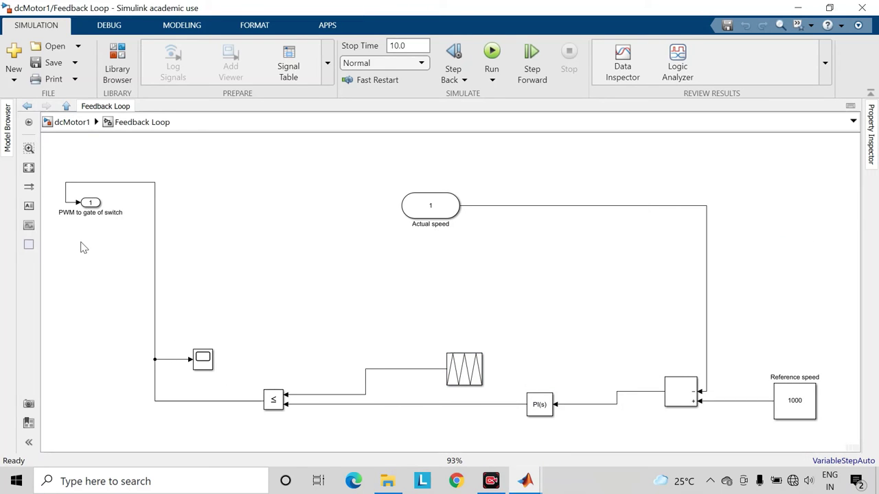
click(95, 204)
Step: Go up to dcMotor1, glance into the Buck converter subsystem, then return to the top level
click(66, 106)
double_click(232, 235)
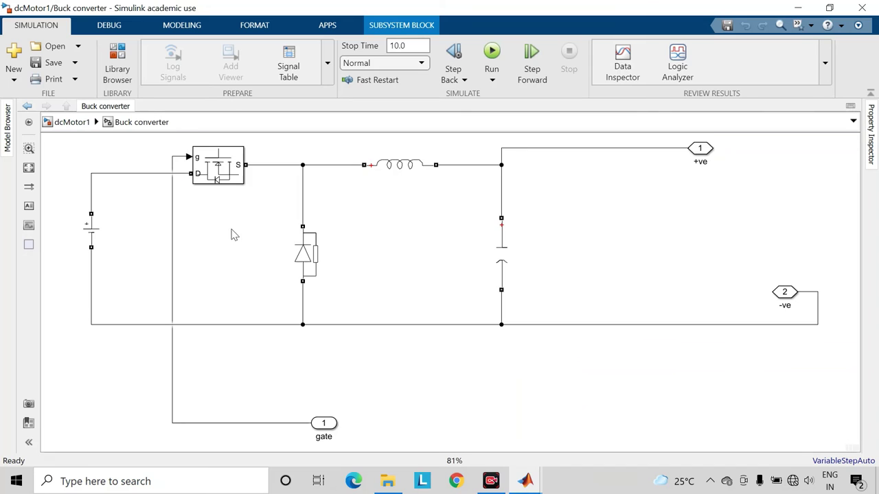
click(27, 105)
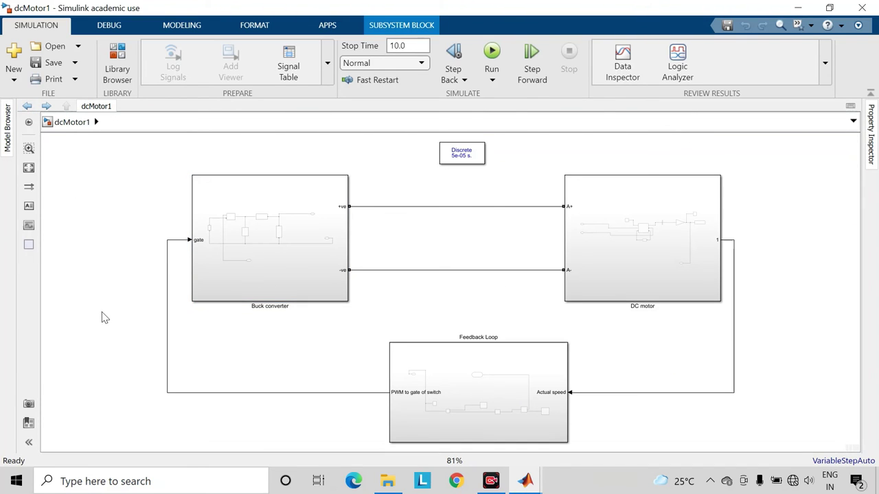
click(113, 320)
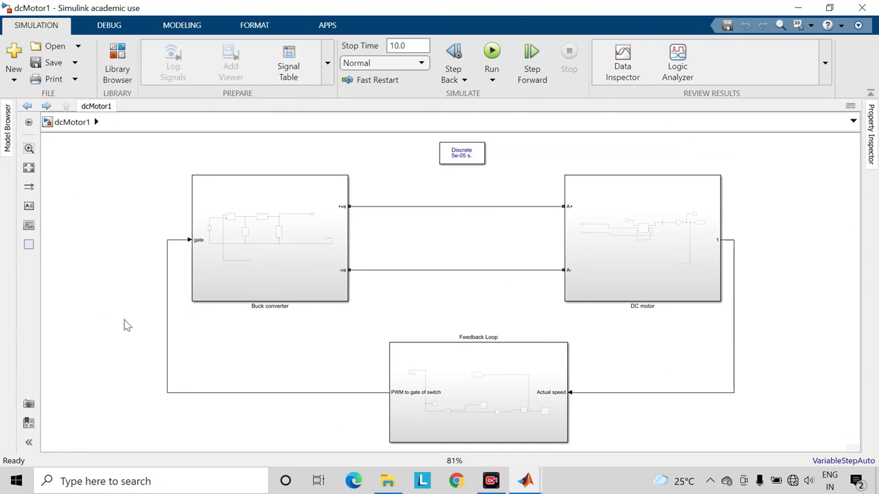
Step: Run the simulation, then open the DC motor subsystem and select its speed Scope
click(492, 54)
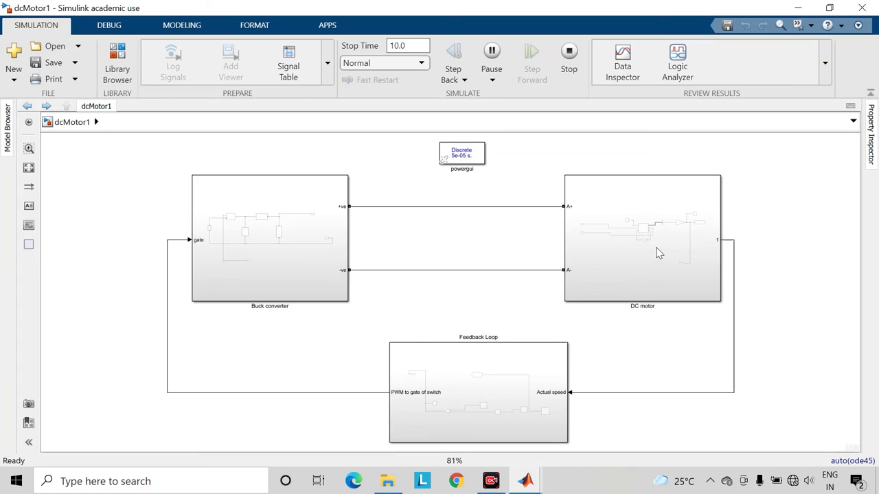
double_click(656, 251)
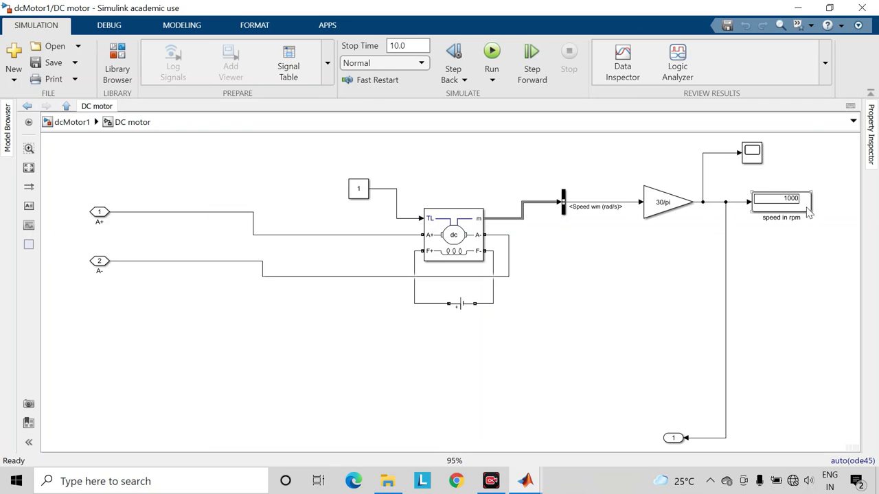
click(754, 160)
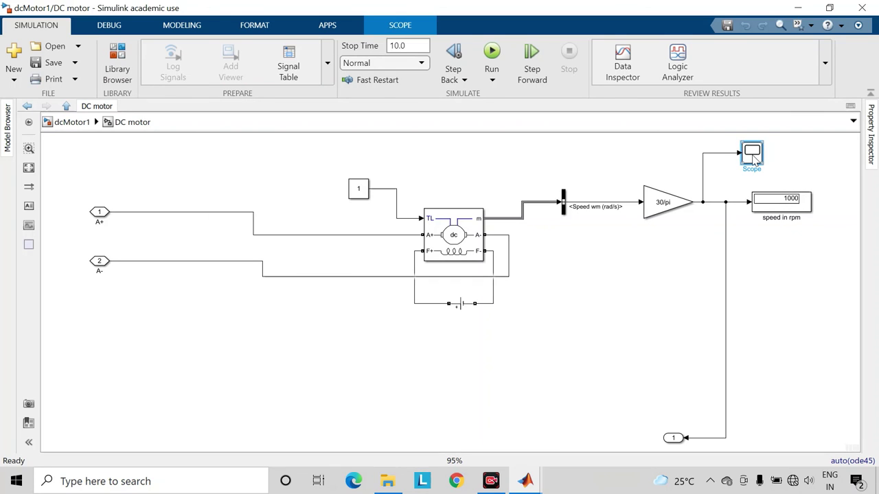
double_click(754, 160)
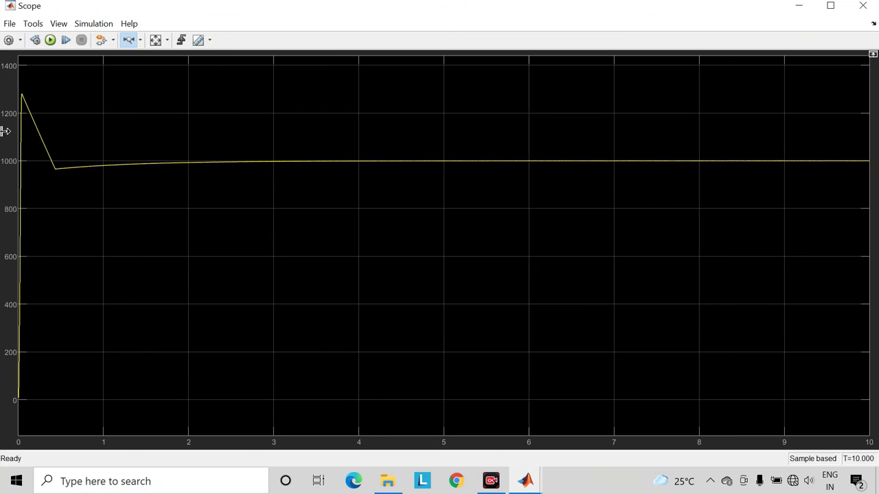
drag(16, 132, 79, 131)
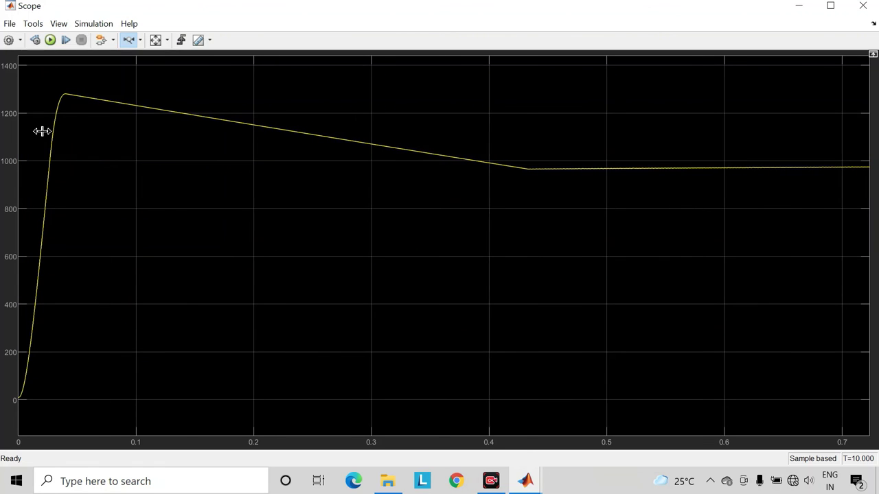
click(864, 8)
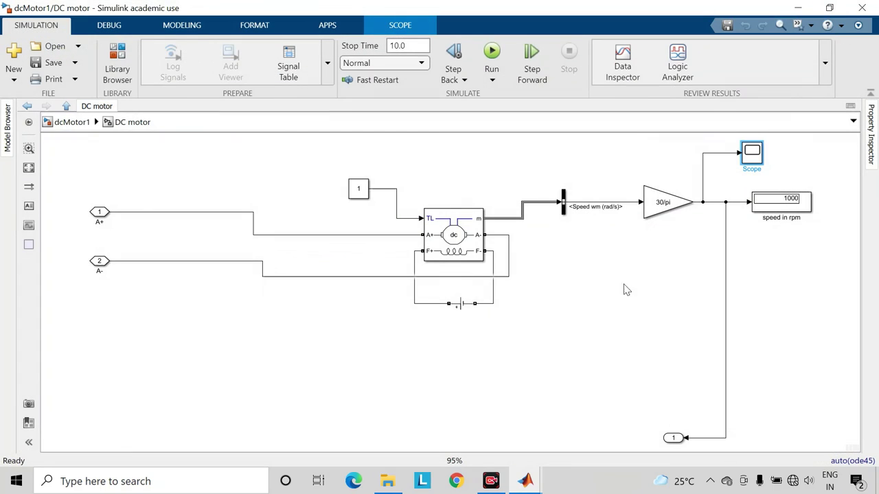